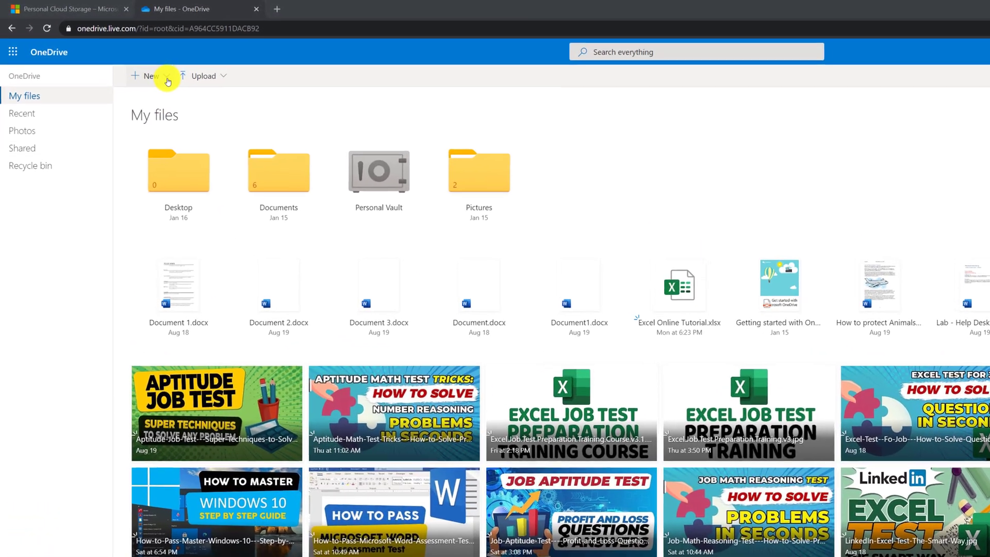
Create a new folder named 'Test Folder' in My files.
{"action": "left_click", "coordinate": [166, 76]}
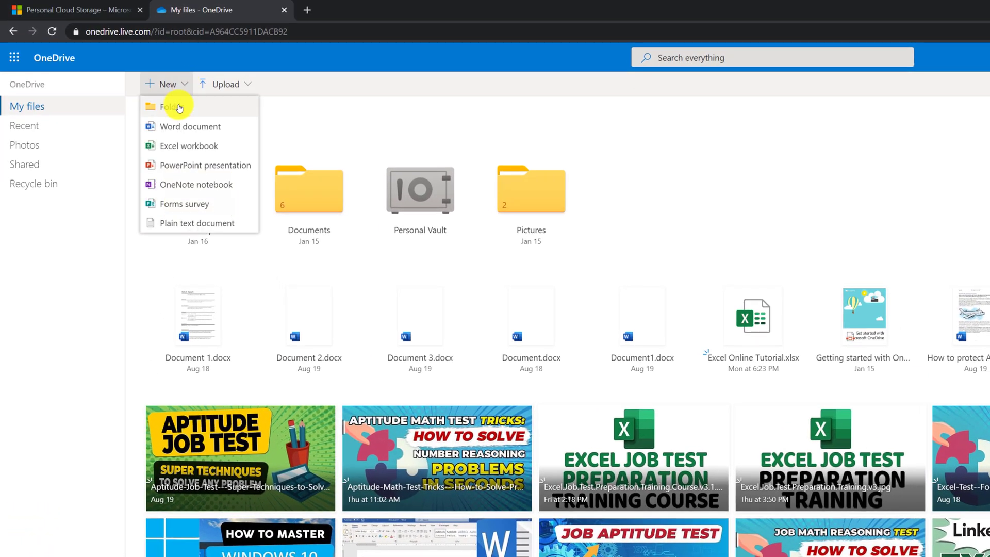
{"action": "left_click", "coordinate": [178, 108]}
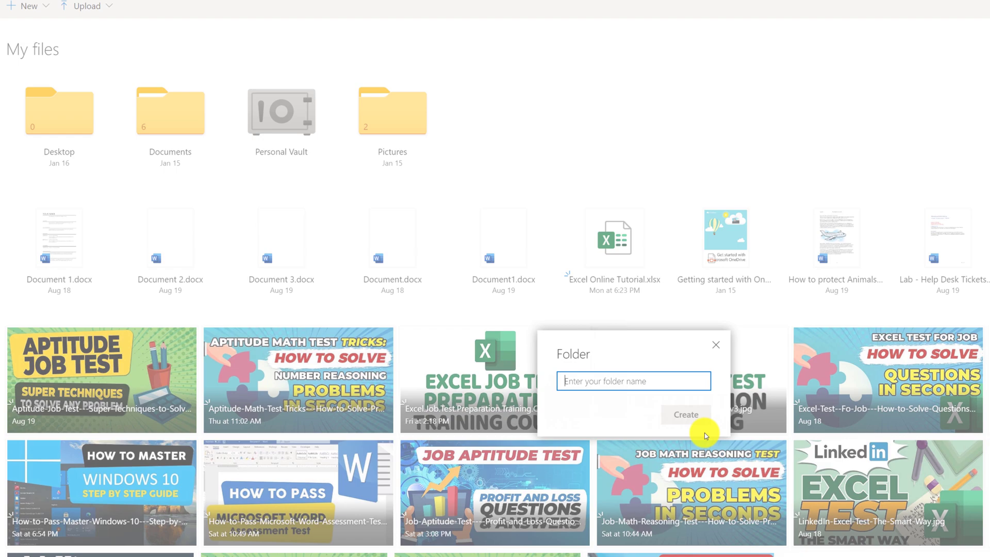
{"action": "type", "text": "Test Folder"}
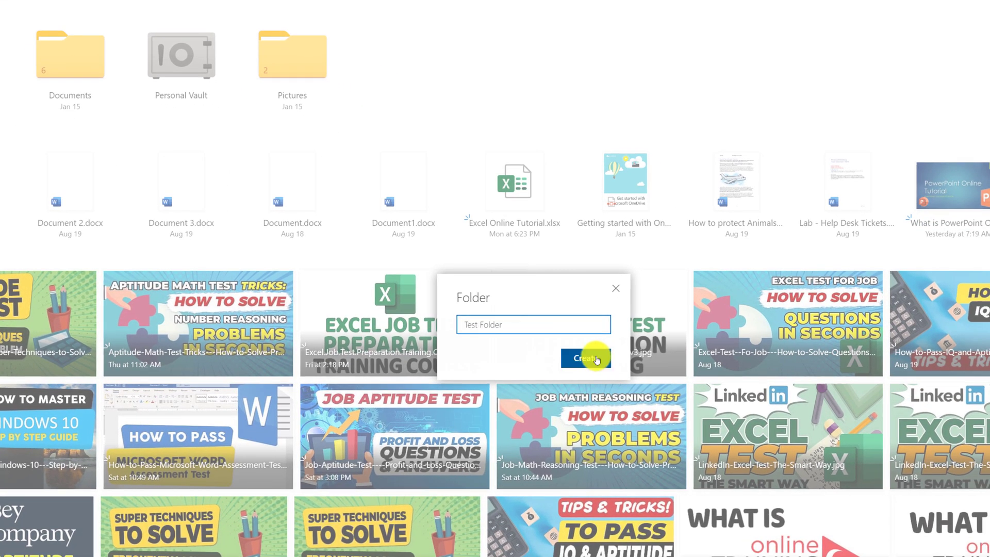
{"action": "left_click", "coordinate": [593, 359]}
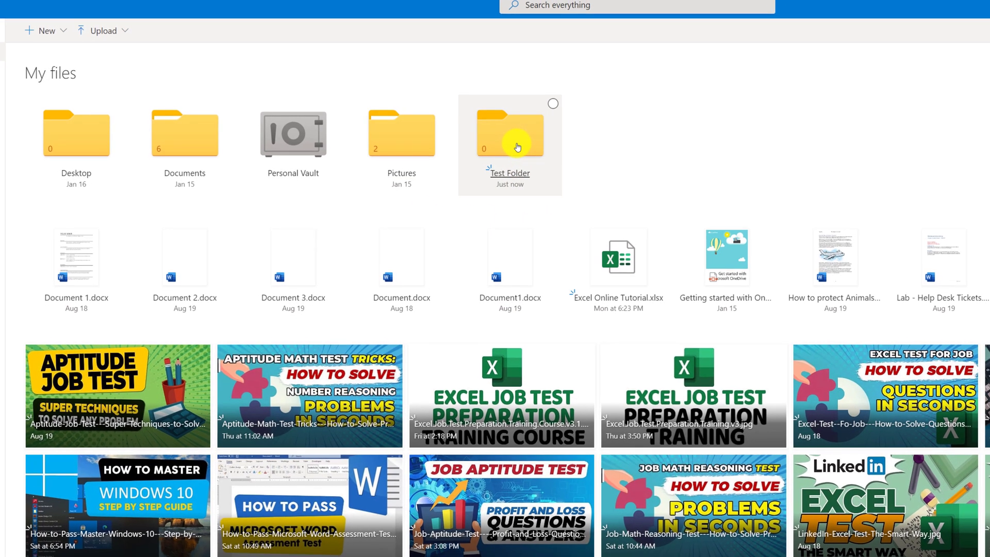
Rename 'Test Folder' to 'My Student Files'.
{"action": "right_click", "coordinate": [524, 145]}
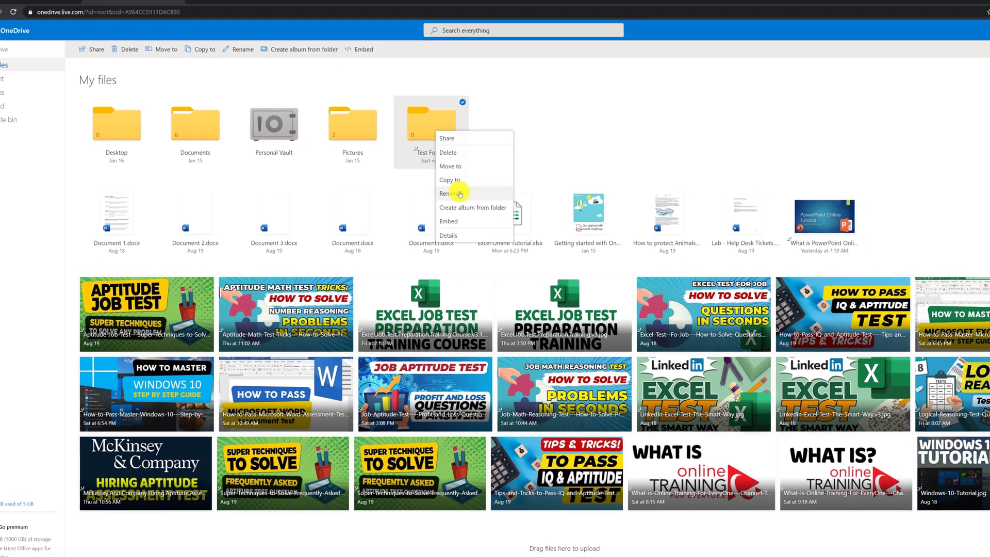
{"action": "left_click", "coordinate": [515, 221]}
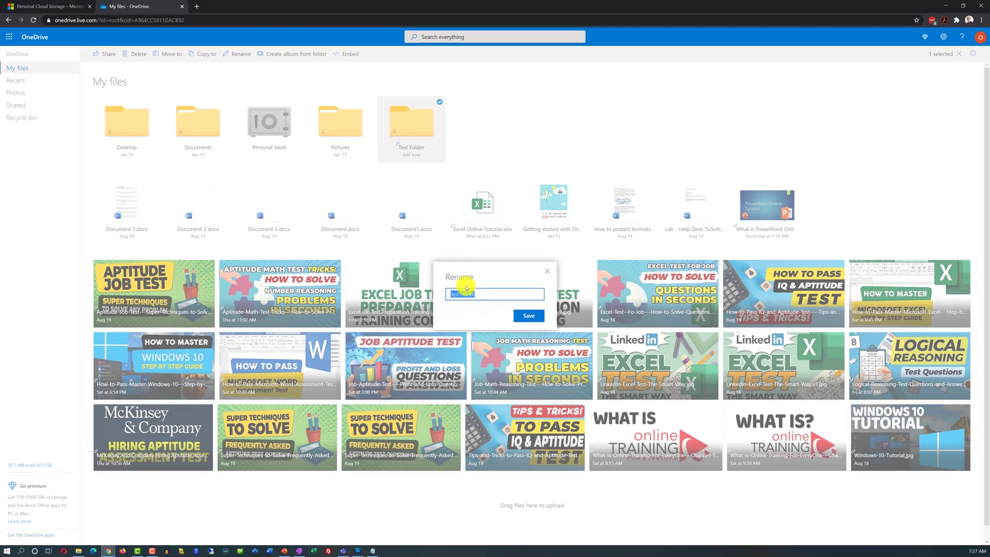
{"action": "left_click", "coordinate": [528, 315]}
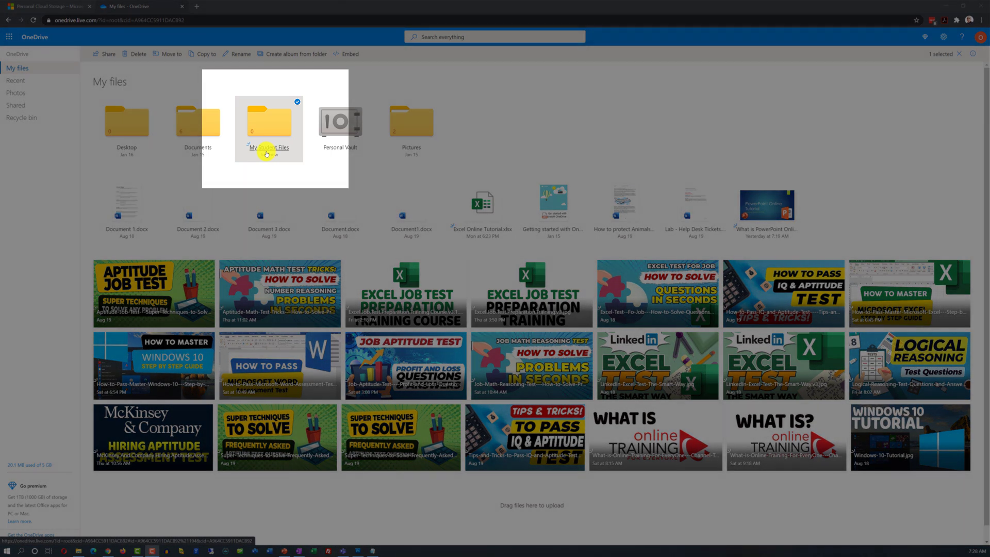
Open My Student Files and bring up the list of new item types.
{"action": "left_click", "coordinate": [267, 148]}
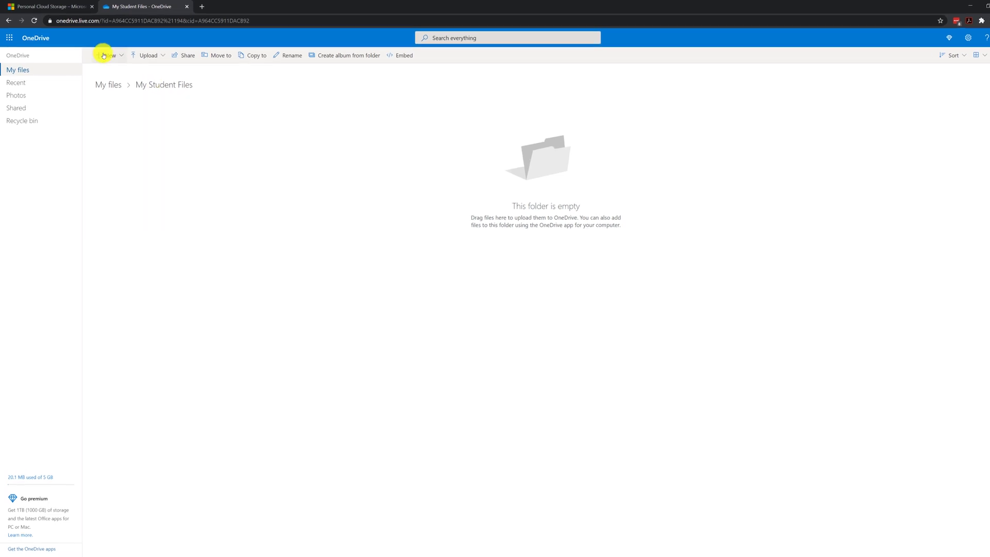
{"action": "left_click", "coordinate": [170, 79]}
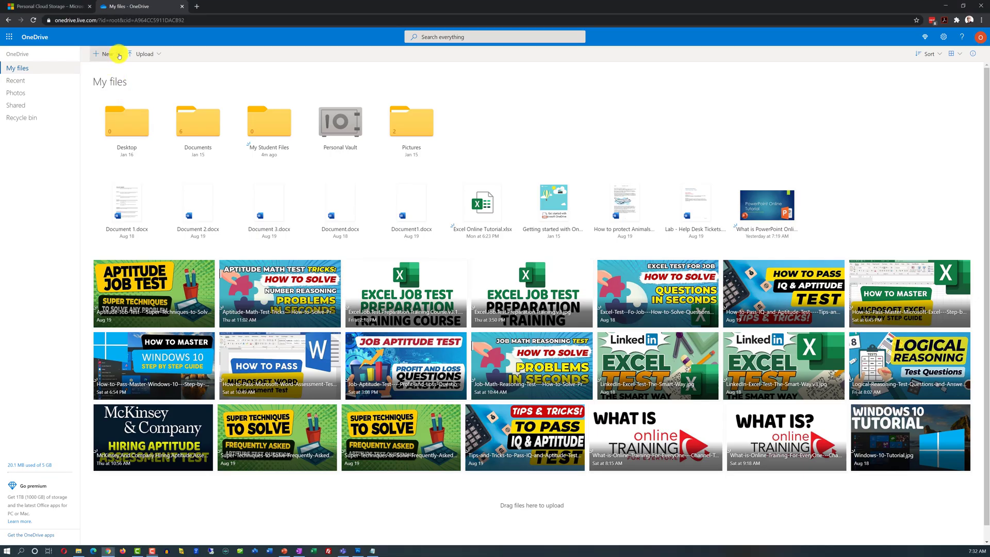
Create a 'Technical College' folder in My files and open it.
{"action": "left_click", "coordinate": [120, 54]}
{"action": "left_click", "coordinate": [108, 81]}
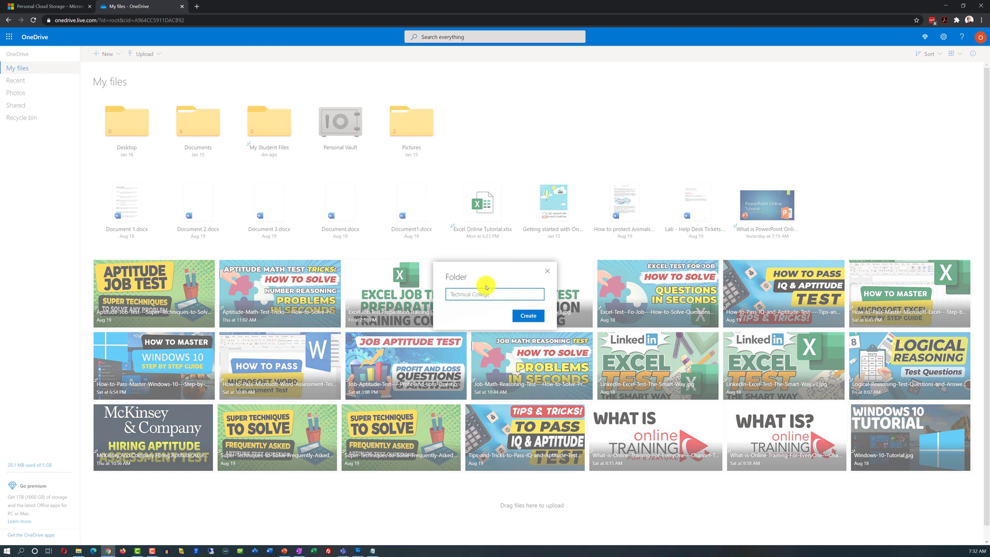
{"action": "left_click", "coordinate": [528, 315]}
{"action": "left_click", "coordinate": [481, 122]}
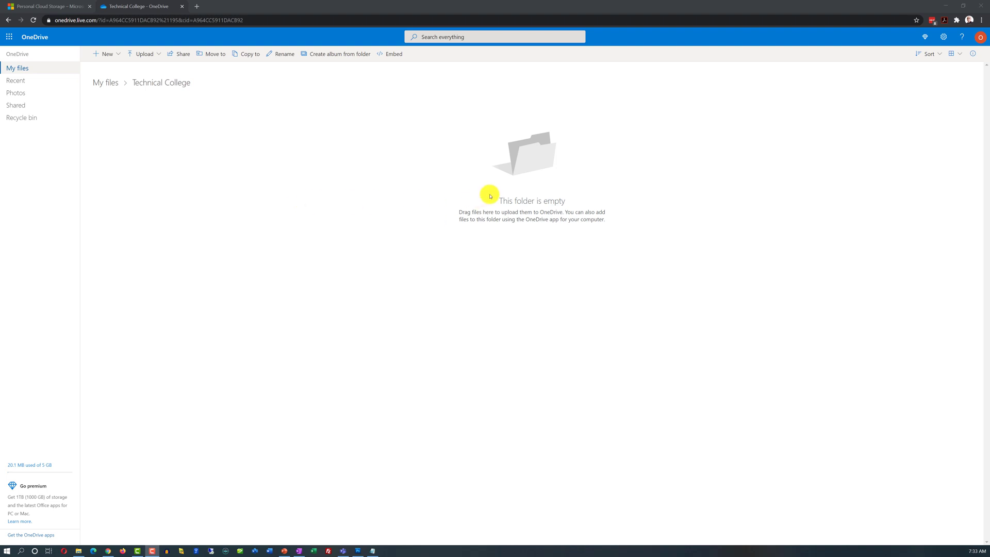
Add 'Fall 2020' and 'Spring 2021' subfolders inside Technical College.
{"action": "left_click", "coordinate": [107, 53]}
{"action": "left_click", "coordinate": [106, 71]}
{"action": "type", "text": "Fall 2020"}
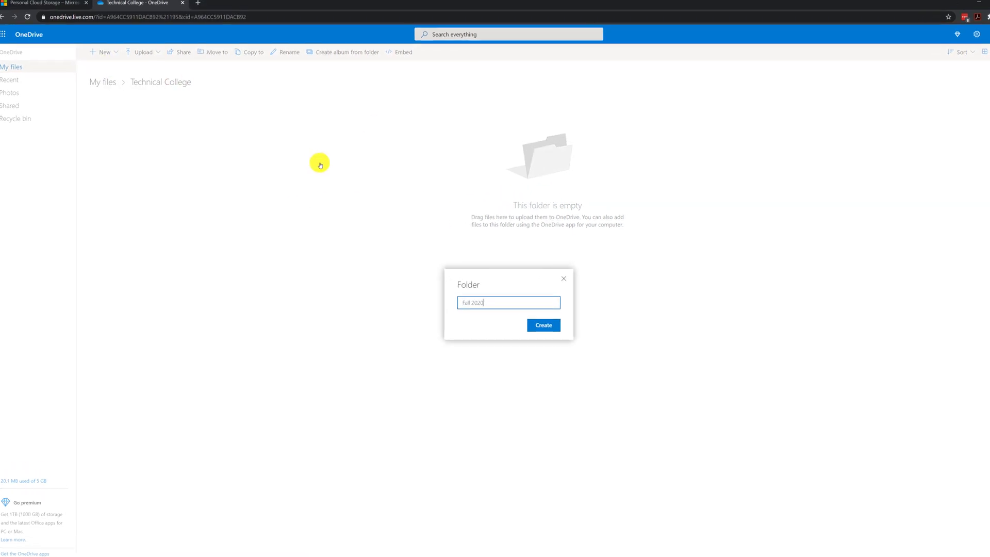
{"action": "left_click", "coordinate": [530, 316]}
{"action": "left_click", "coordinate": [97, 47]}
{"action": "left_click", "coordinate": [106, 63]}
{"action": "type", "text": "Spring 2021"}
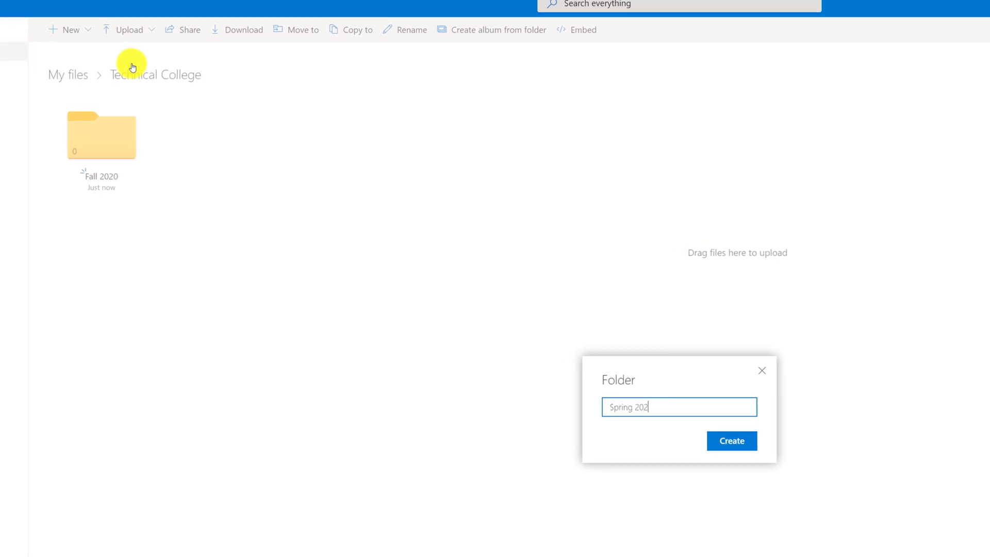
{"action": "left_click", "coordinate": [590, 352]}
Inside Fall 2020, create course folders 'Introduction to Computers' and 'Windows 10'.
{"action": "left_click", "coordinate": [83, 165]}
{"action": "left_click", "coordinate": [71, 29]}
{"action": "left_click", "coordinate": [72, 49]}
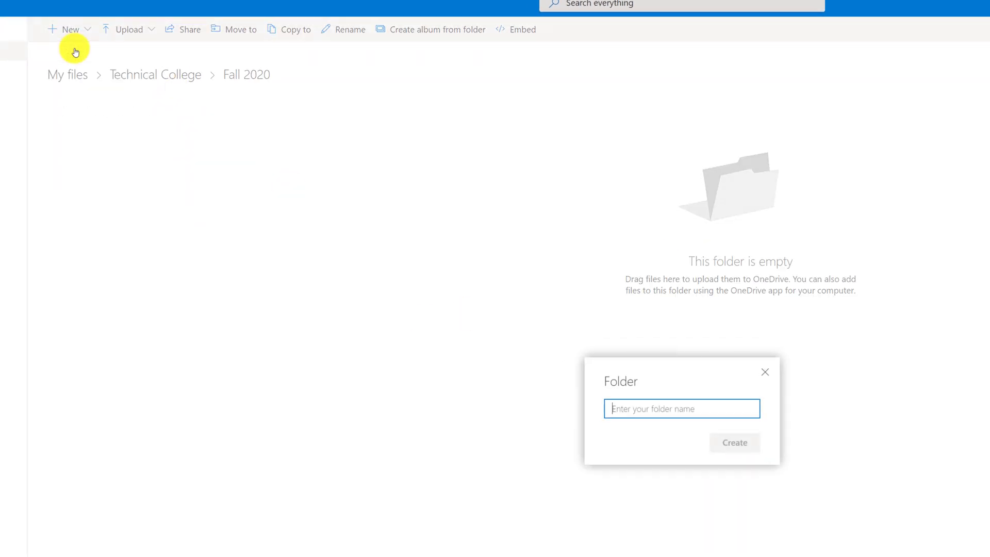
{"action": "type", "text": "Introduction to Computers"}
{"action": "left_click", "coordinate": [714, 441]}
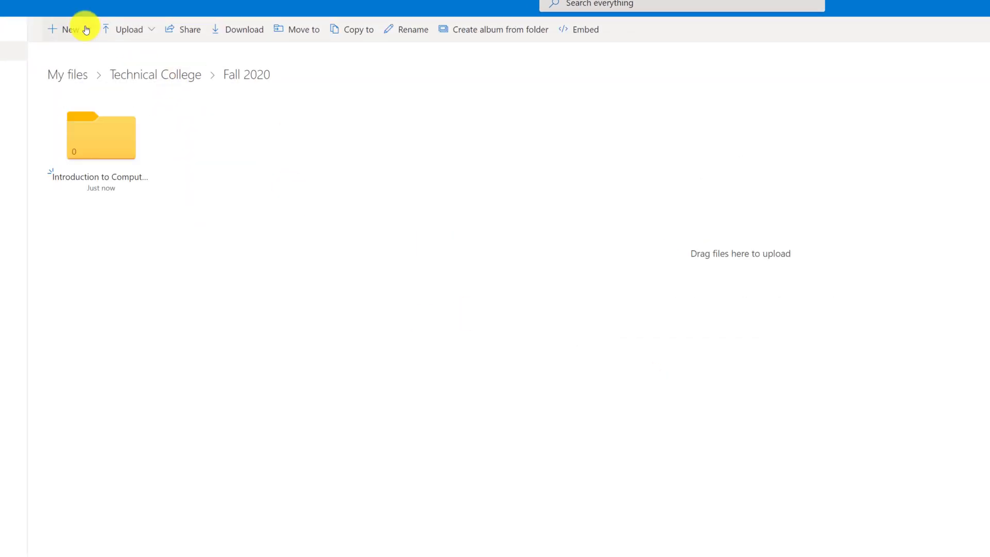
{"action": "left_click", "coordinate": [71, 29]}
{"action": "left_click", "coordinate": [83, 52]}
{"action": "type", "text": "Windows 10"}
{"action": "left_click", "coordinate": [735, 442]}
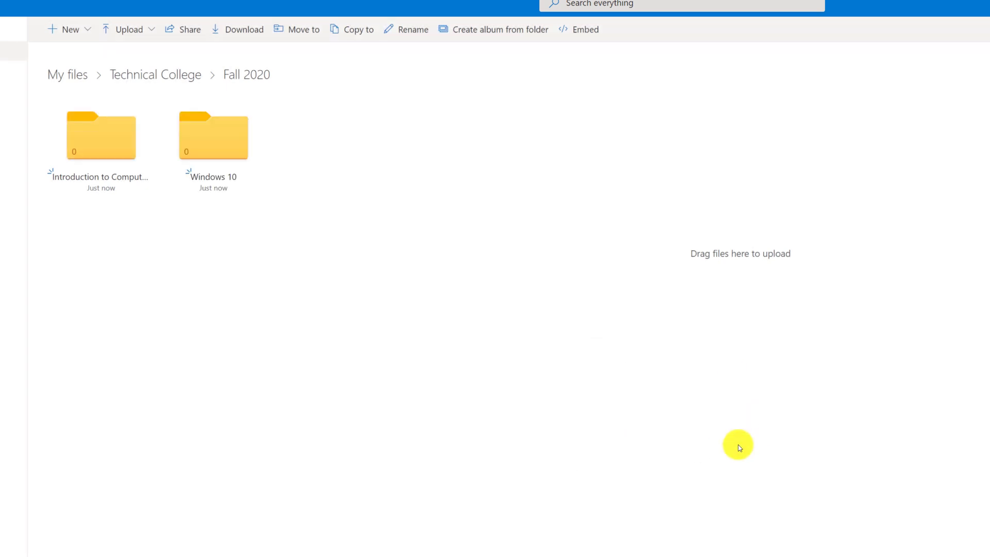
Open the introduction course folder and create a '09-02-2020 Lecture 1' folder.
{"action": "left_click", "coordinate": [104, 147]}
{"action": "left_click", "coordinate": [70, 29]}
{"action": "left_click", "coordinate": [77, 52]}
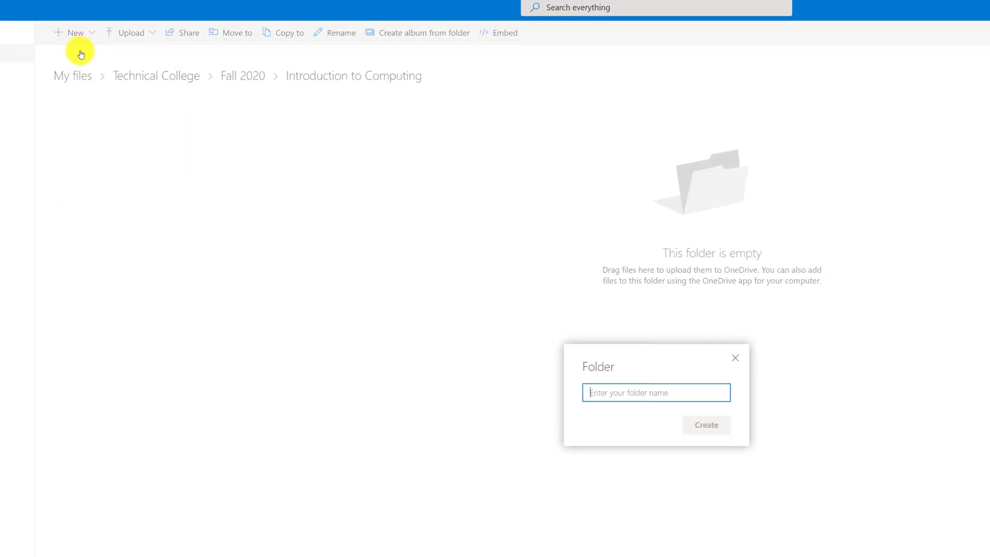
{"action": "type", "text": "09-02-2020 Le"}
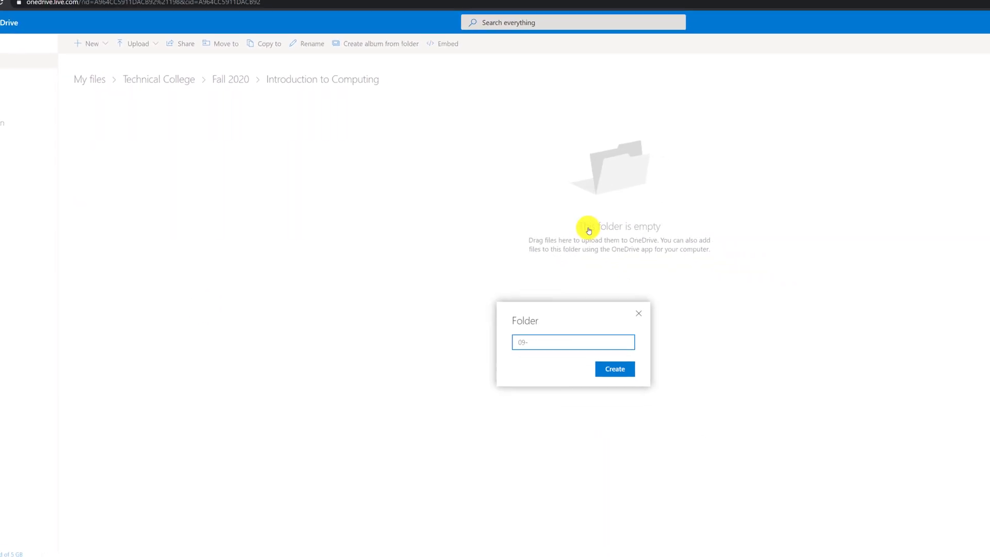
{"action": "type", "text": "cture 1"}
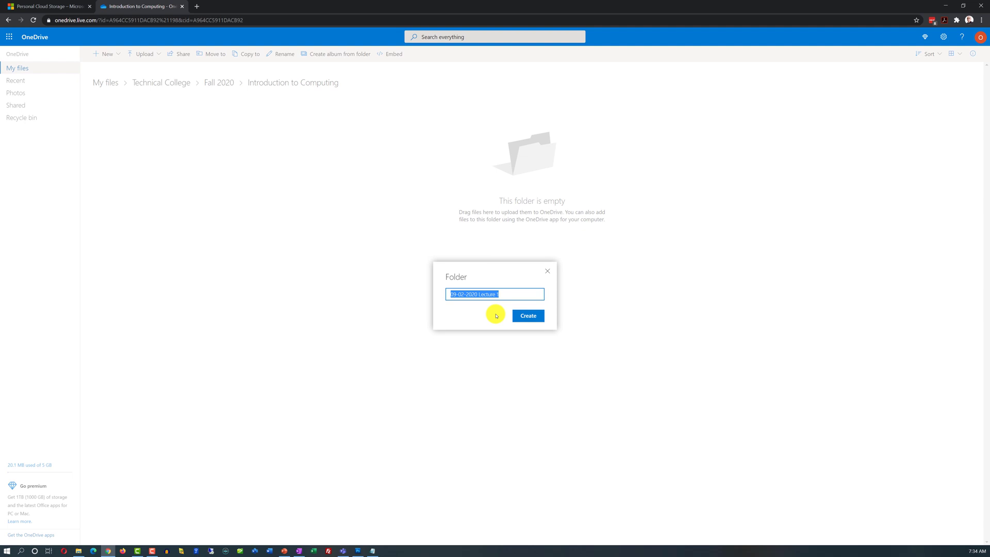
{"action": "left_click", "coordinate": [526, 319]}
{"action": "left_click", "coordinate": [538, 316]}
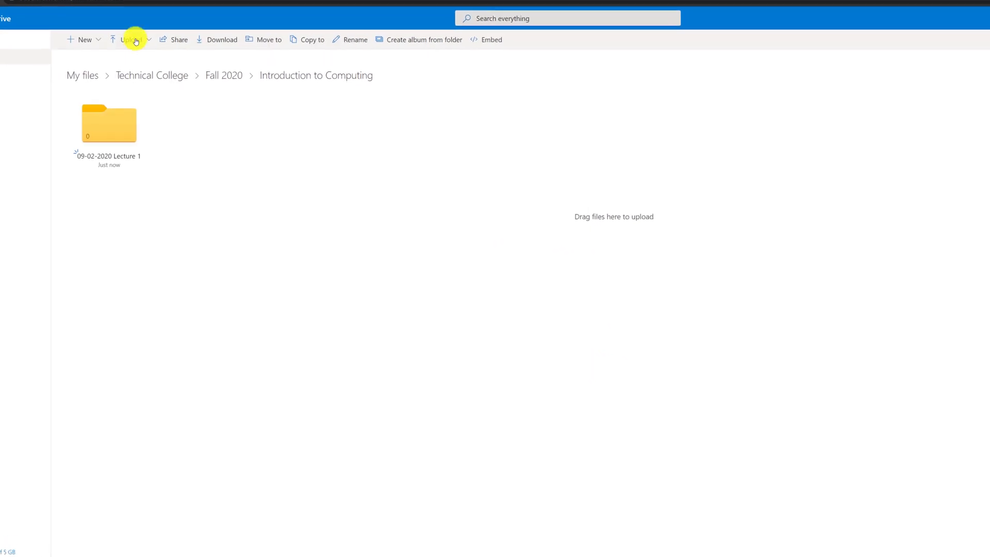
Create '09-02-2020 Lecture 2' by pasting the previous name and changing 1 to 2.
{"action": "left_click", "coordinate": [73, 42]}
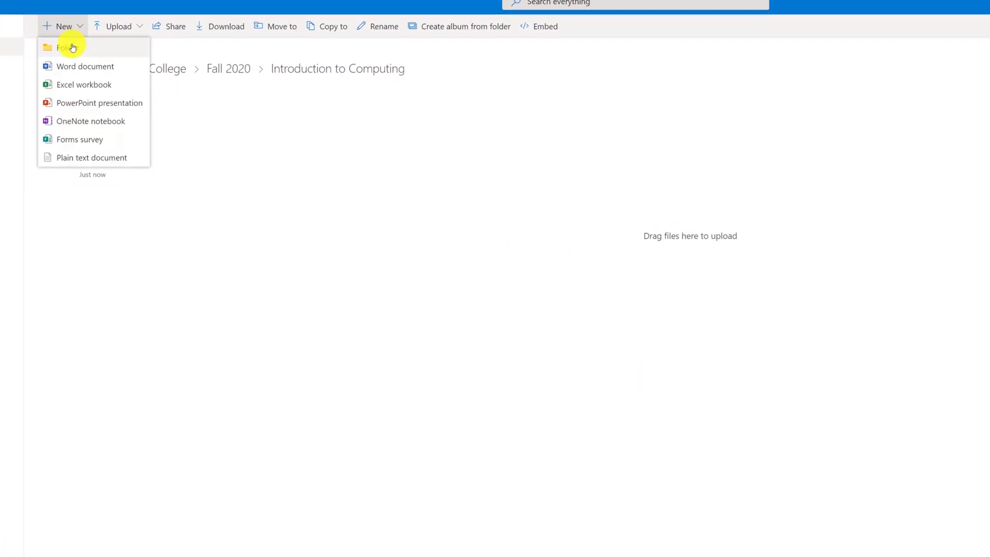
{"action": "left_click", "coordinate": [69, 46]}
{"action": "type", "text": "09-02-2020 Lecture 1"}
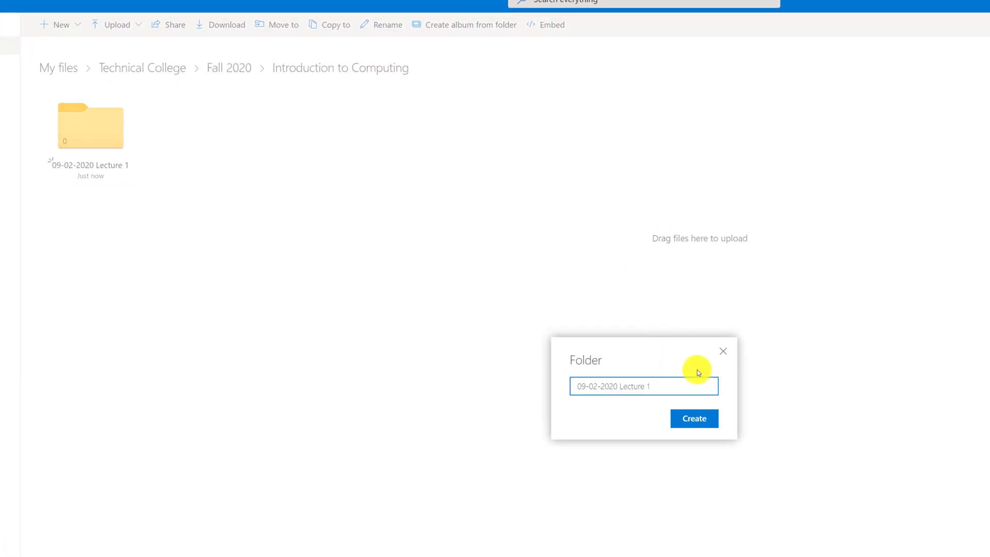
{"action": "key", "text": "BackSpace"}
{"action": "type", "text": "2"}
{"action": "left_click", "coordinate": [698, 426]}
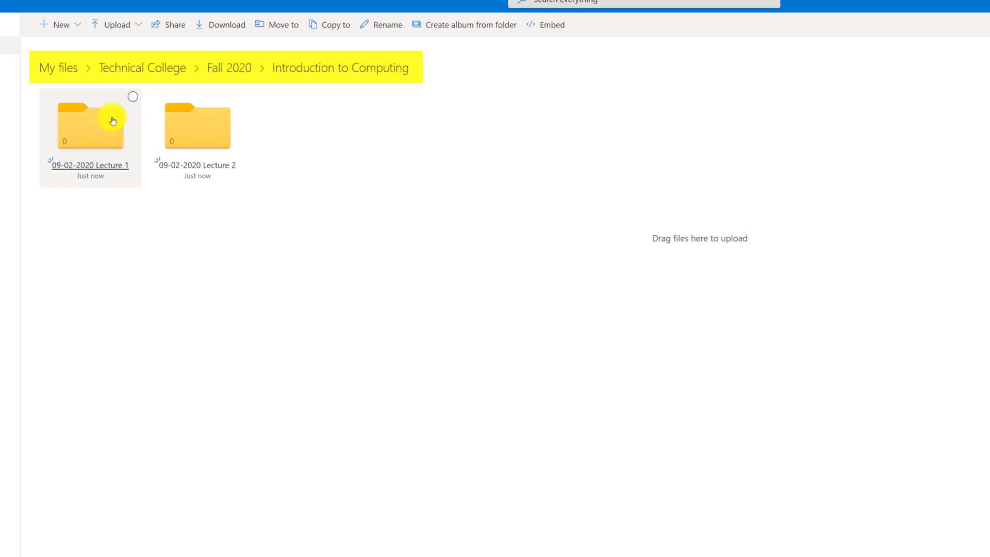
{"action": "left_click", "coordinate": [237, 72]}
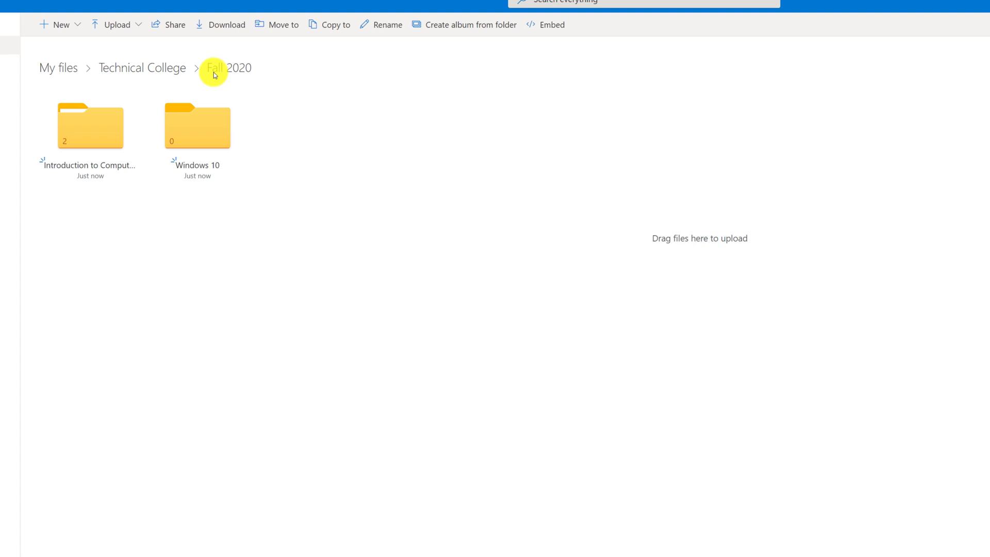
{"action": "left_click", "coordinate": [152, 69]}
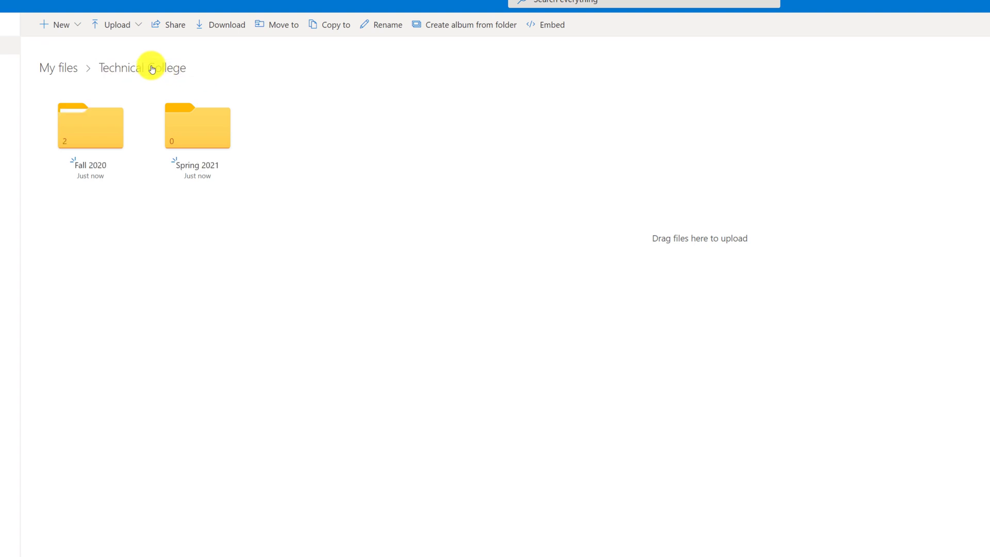
{"action": "left_click", "coordinate": [108, 131]}
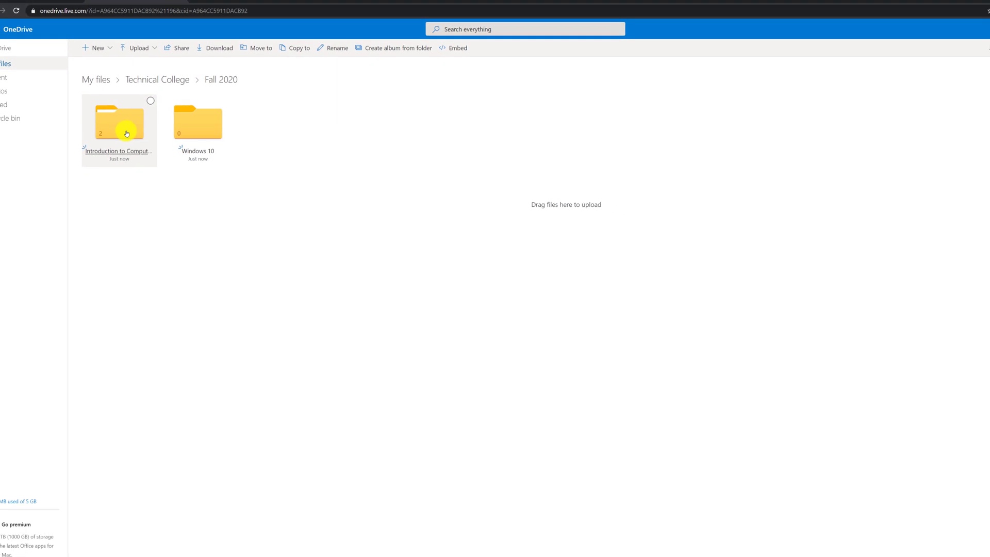
{"action": "left_click", "coordinate": [126, 133]}
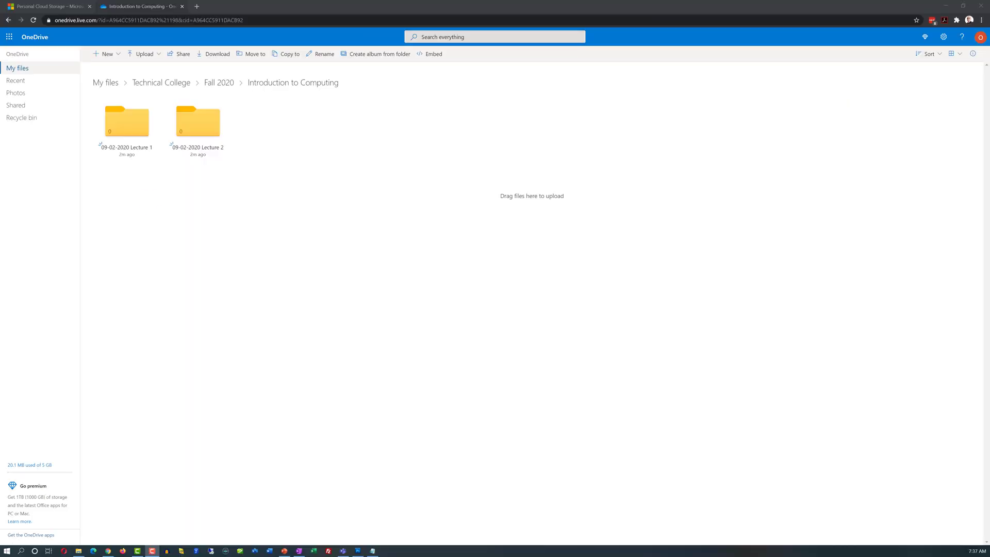
Add a new Word document, Document1.docx, to the 09-02-2020 Lecture 1 folder.
{"action": "left_click", "coordinate": [137, 149]}
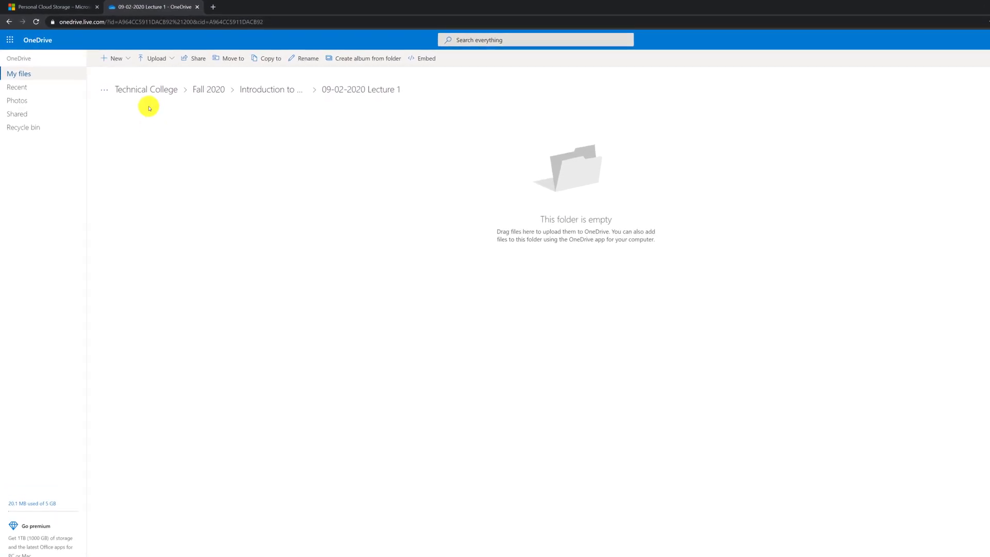
{"action": "left_click", "coordinate": [124, 57]}
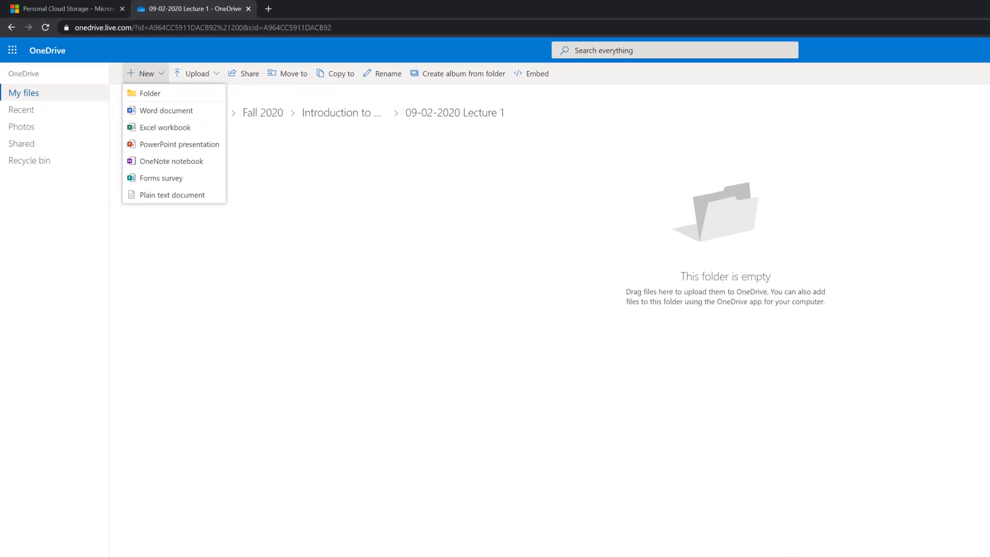
{"action": "left_click", "coordinate": [164, 110]}
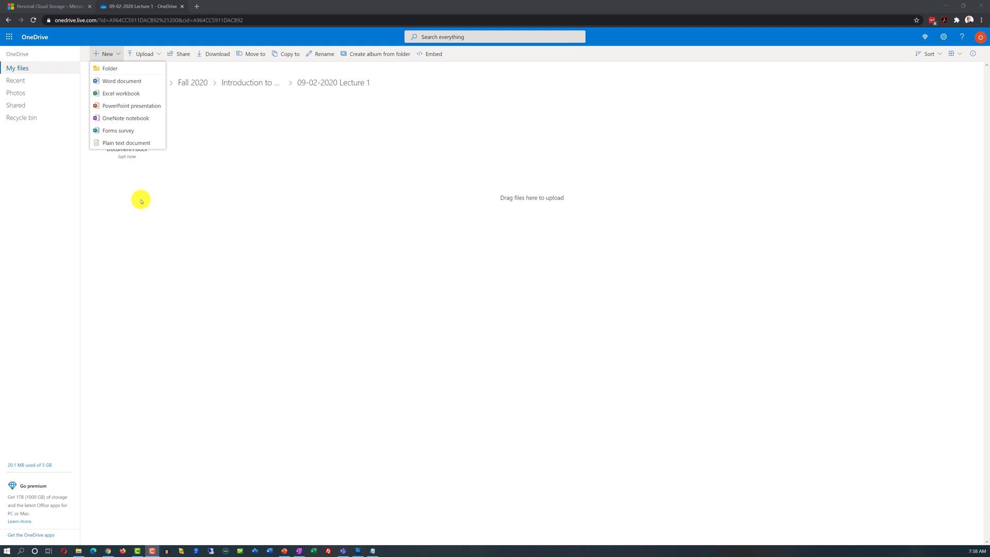
{"action": "left_click", "coordinate": [171, 212]}
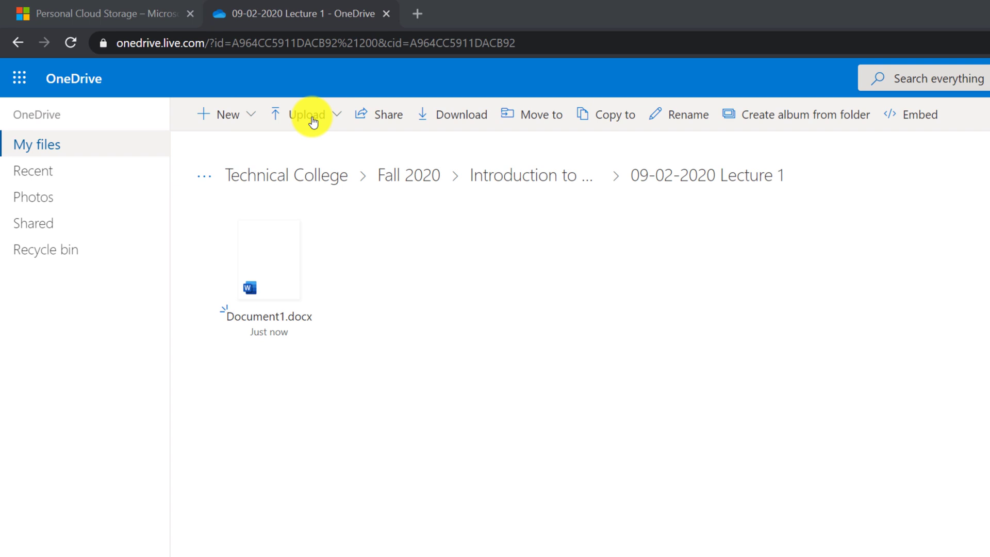
{"action": "left_click", "coordinate": [311, 117]}
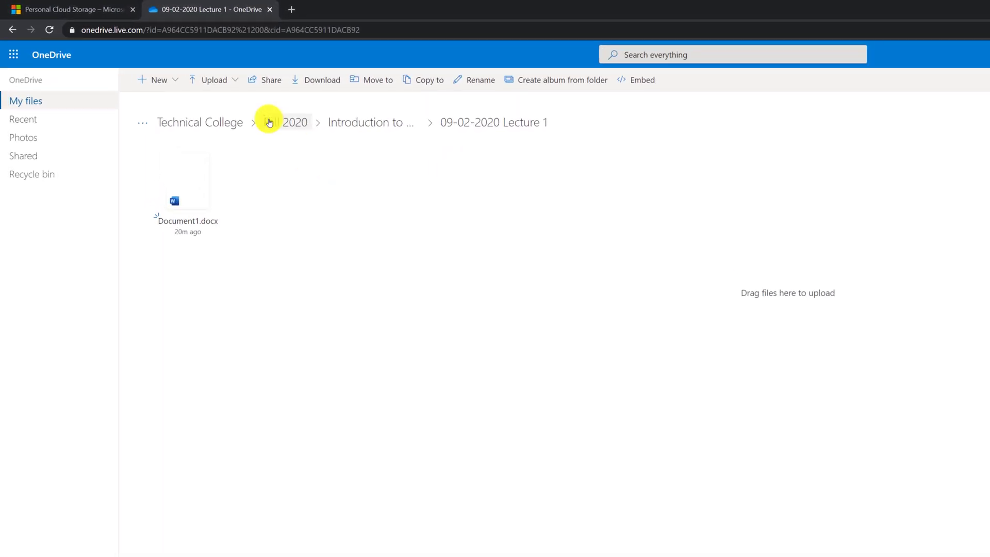
Create a new Word document and rename it 'How to Protect Animals on the planet'.
{"action": "left_click", "coordinate": [189, 90]}
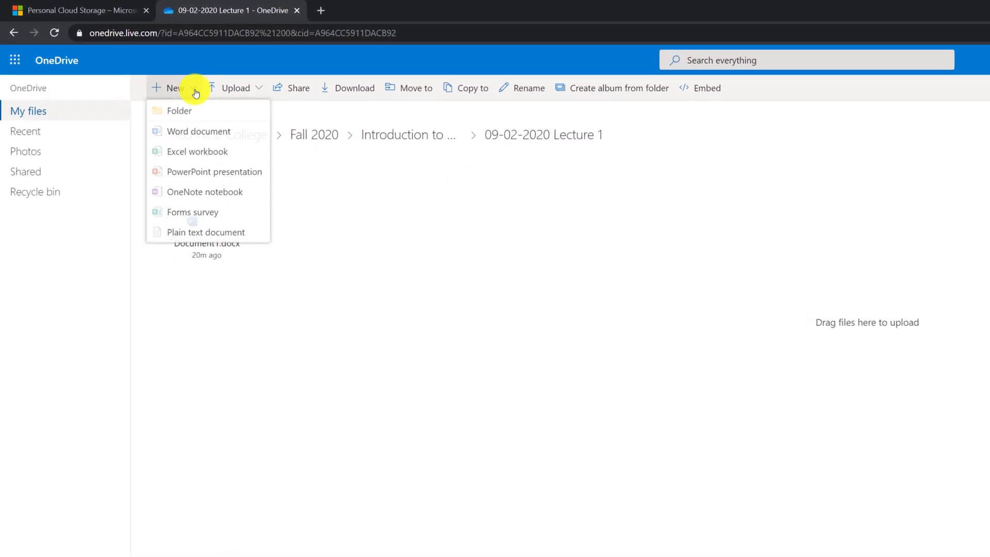
{"action": "left_click", "coordinate": [203, 135]}
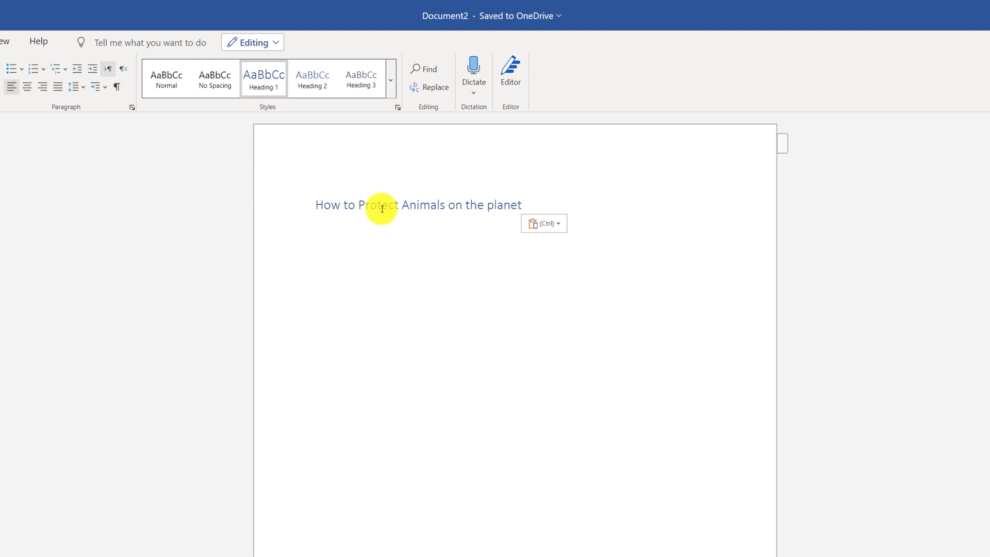
{"action": "left_click", "coordinate": [444, 16]}
{"action": "type", "text": "How to Protect Animals on the planet"}
{"action": "key", "text": "Return"}
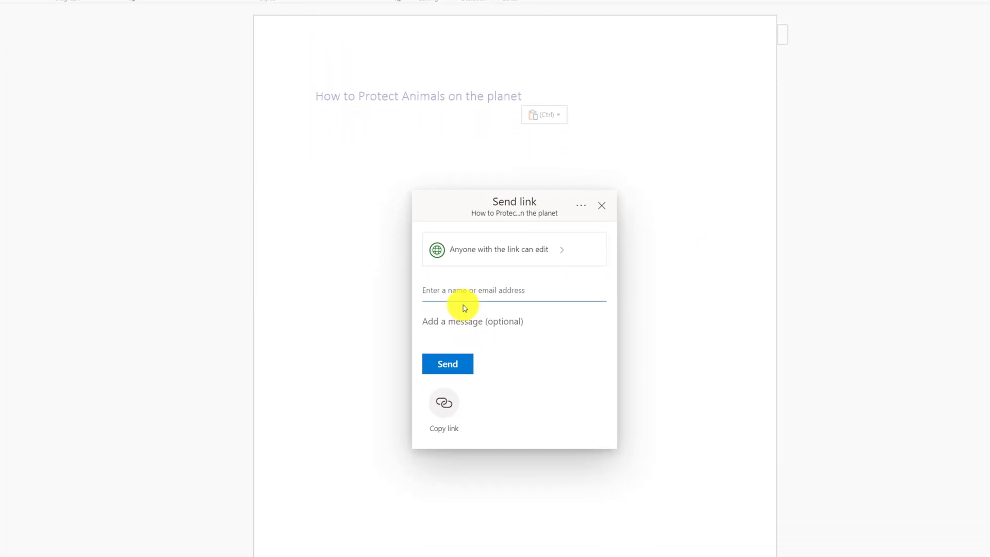
Send the editable link to the document's recipient.
{"action": "left_click", "coordinate": [447, 343]}
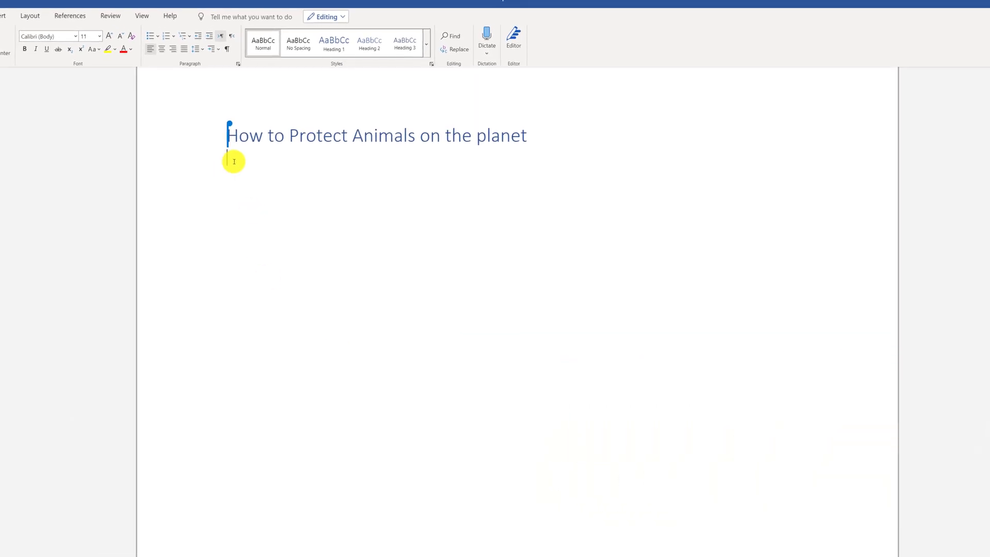
Paste the personal-footprint and wildlife-volunteering paragraphs on a new line under the heading.
{"action": "left_click", "coordinate": [237, 171]}
{"action": "type", "text": "Reduce your personal footprint on the planet. Drive less, walk and exercise more.  Support better public transport, use biodegradable products and eat whole food from your farmers market."}
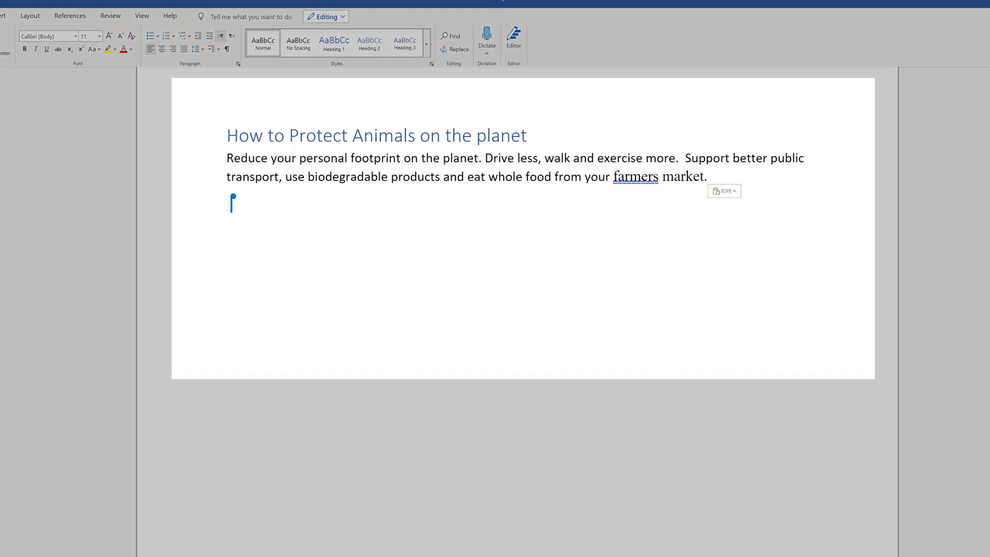
{"action": "type", "text": "Volunteer your time to protect the wildlife in your area. Wildlife refuges, parks, and other places are often underfunded and desperate for help. Volunteering at one of these places to protect the animals might mean just educating visitors, or picking up litter."}
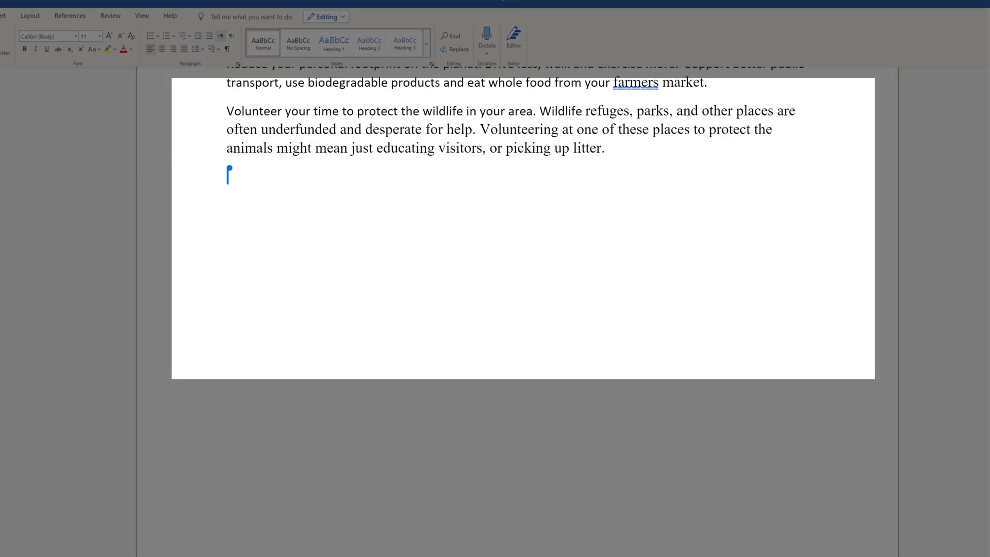
{"action": "scroll", "coordinate": [714, 242], "scroll_direction": "up", "scroll_amount": 2}
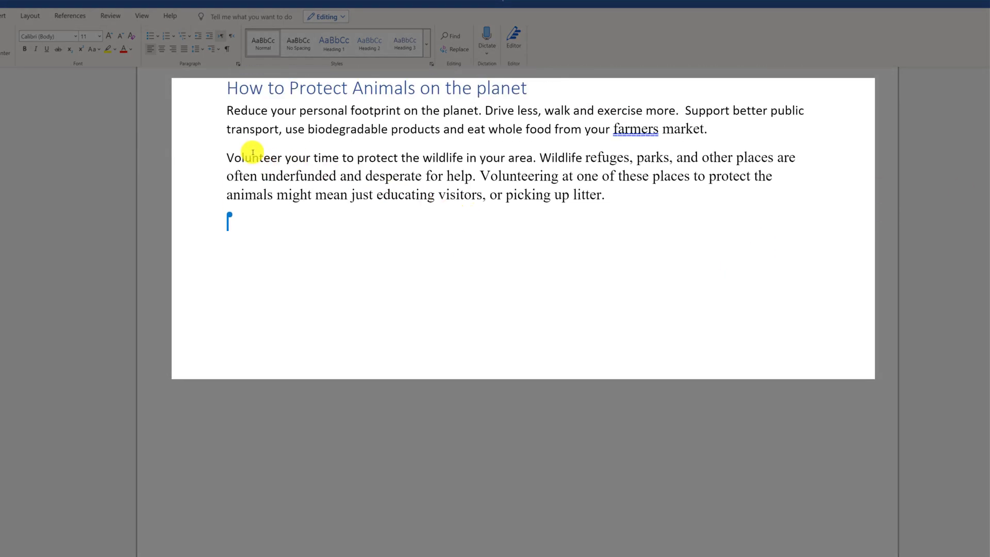